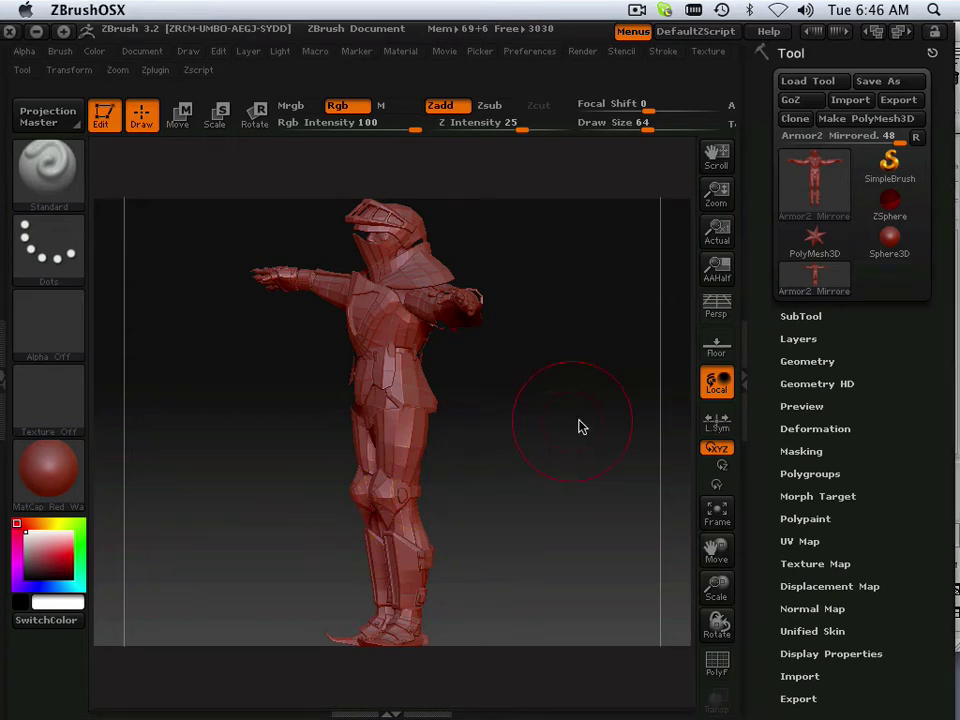
Rotate the armored character to a straight front view, then swing it to a right three-quarter angle
mouse_move(580, 427)
left_mouse_down()
mouse_move(514, 420)
mouse_move(654, 431)
left_mouse_up()
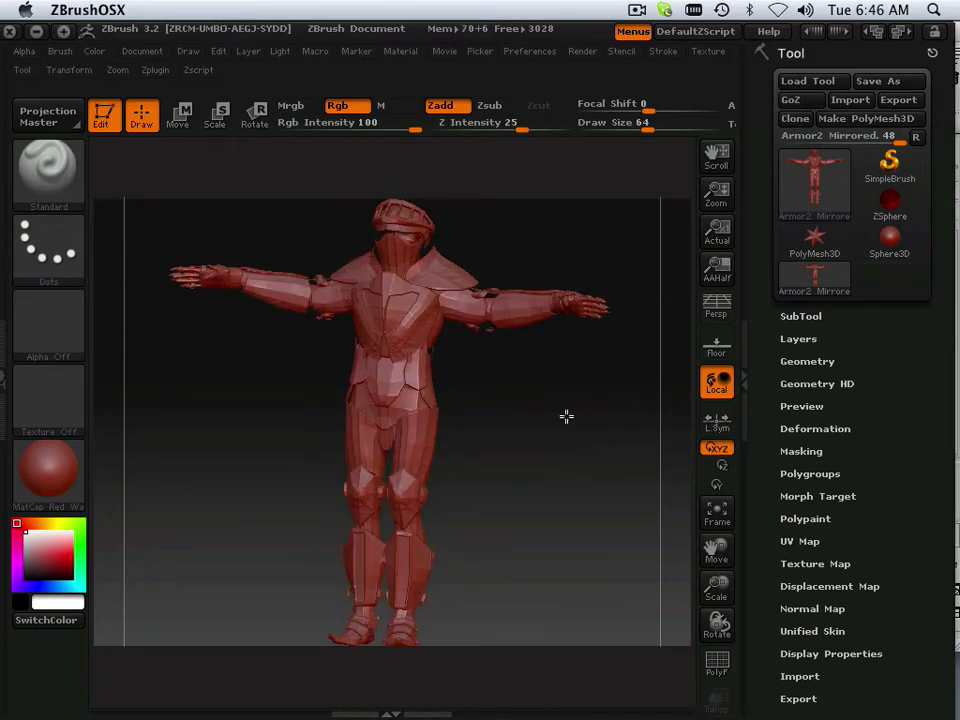
left_click_drag(566, 416, 566, 417, "shift")
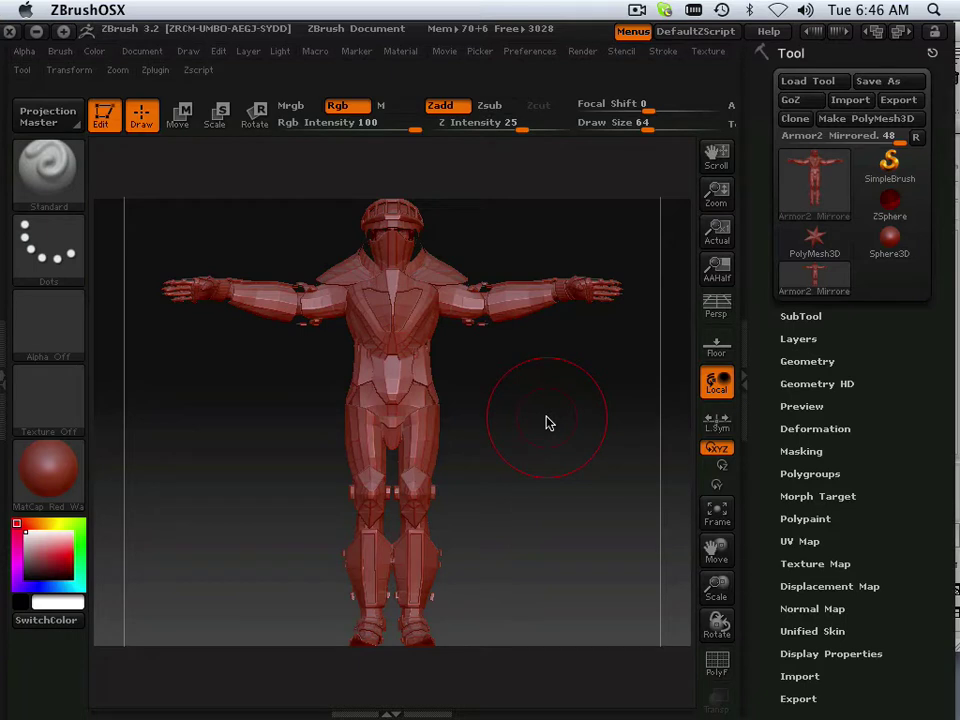
left_click_drag(527, 418, 422, 420)
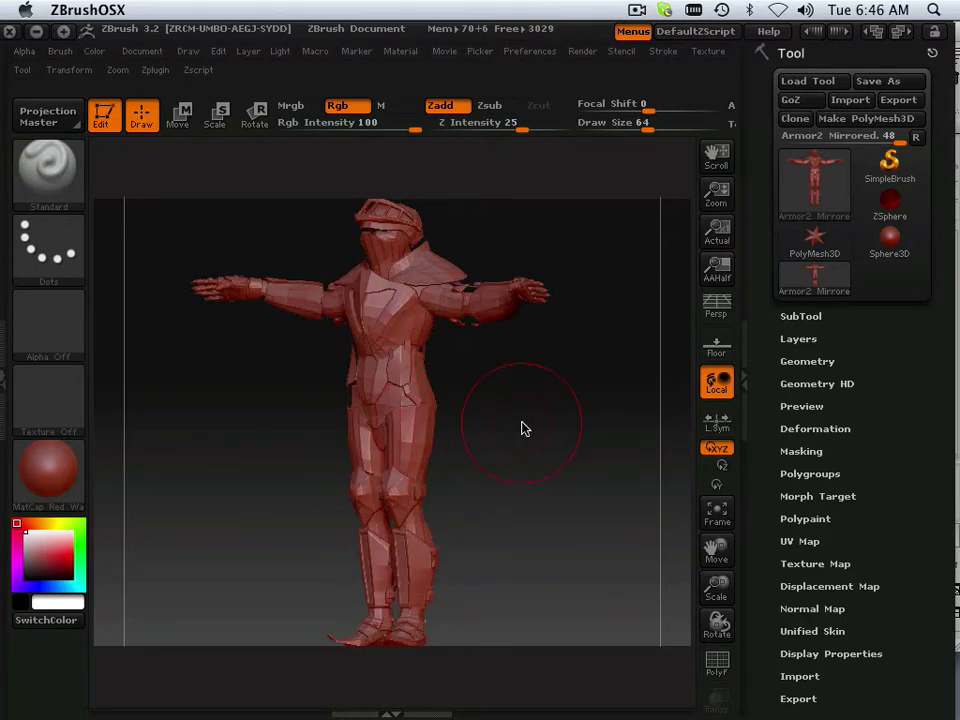
left_click_drag(537, 422, 530, 422)
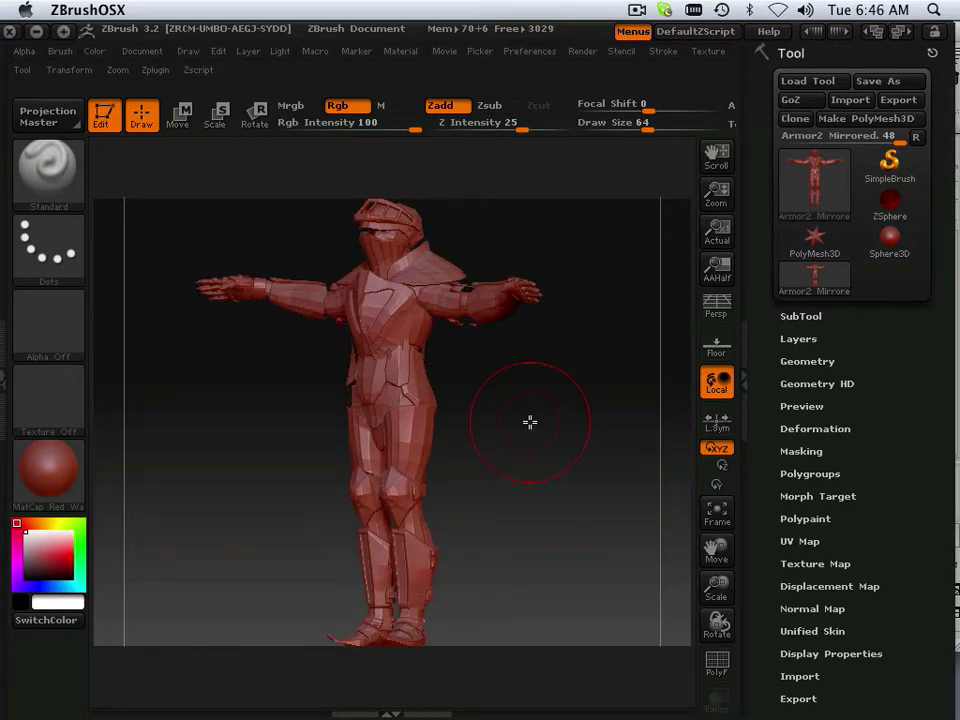